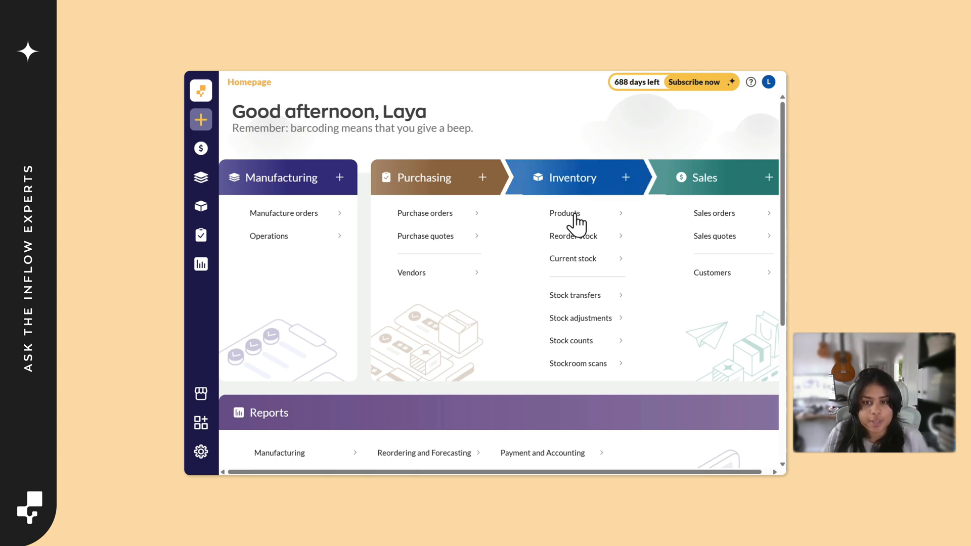
Open the manufacturing details of the Wooden Door - Brass Fixtures product from the product list
left_click(575, 218)
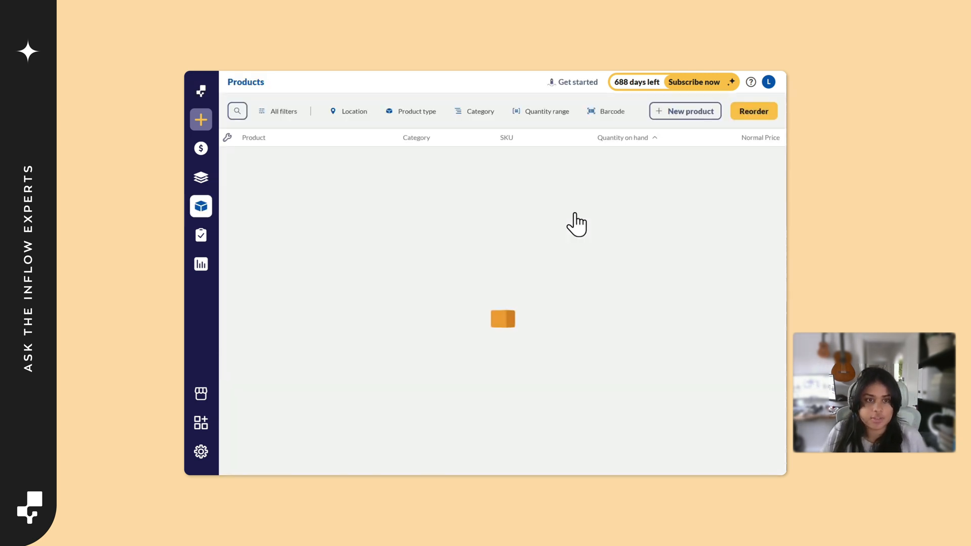
scroll(311, 218, "down", 3)
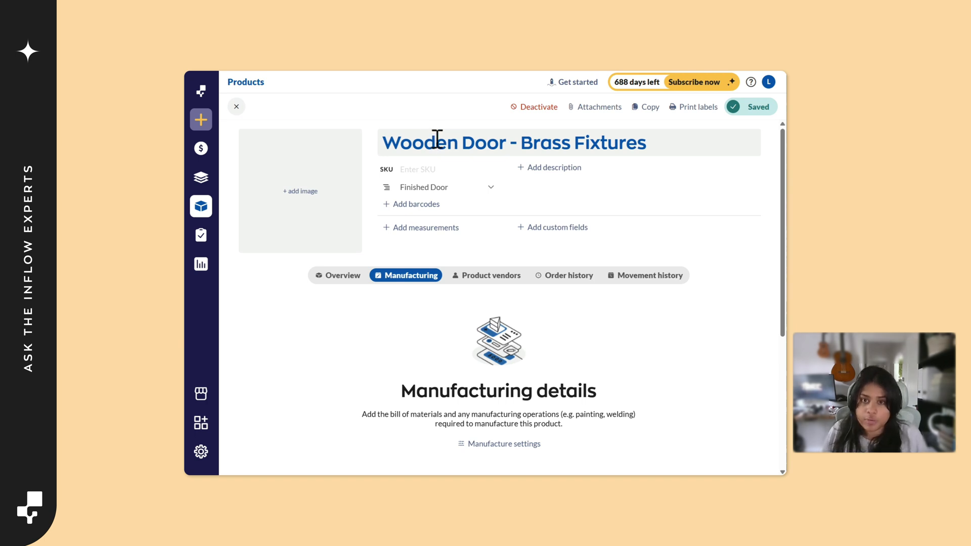
scroll(501, 209, "down", 1)
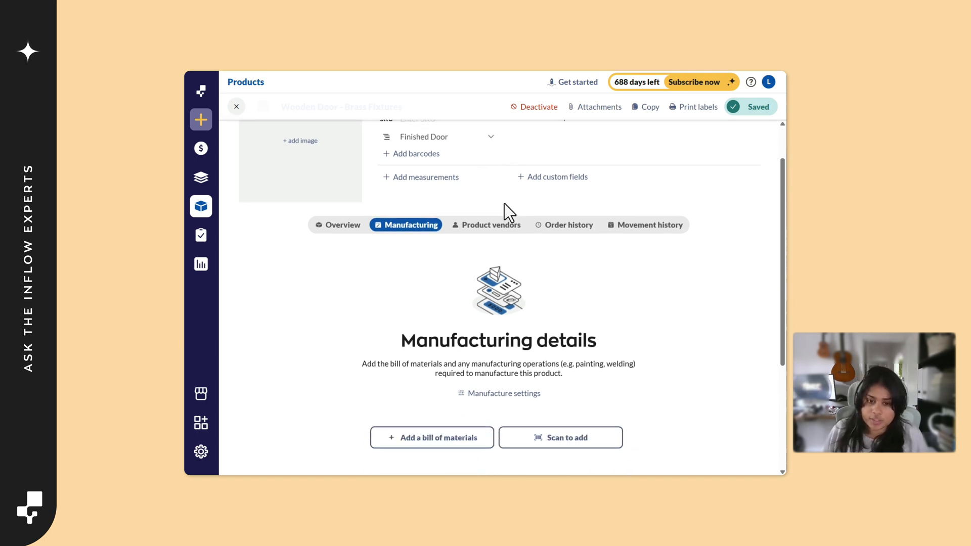
Start a bill of materials for the product and add Door Panel as its first component
left_click(401, 440)
scroll(412, 372, "down", 1)
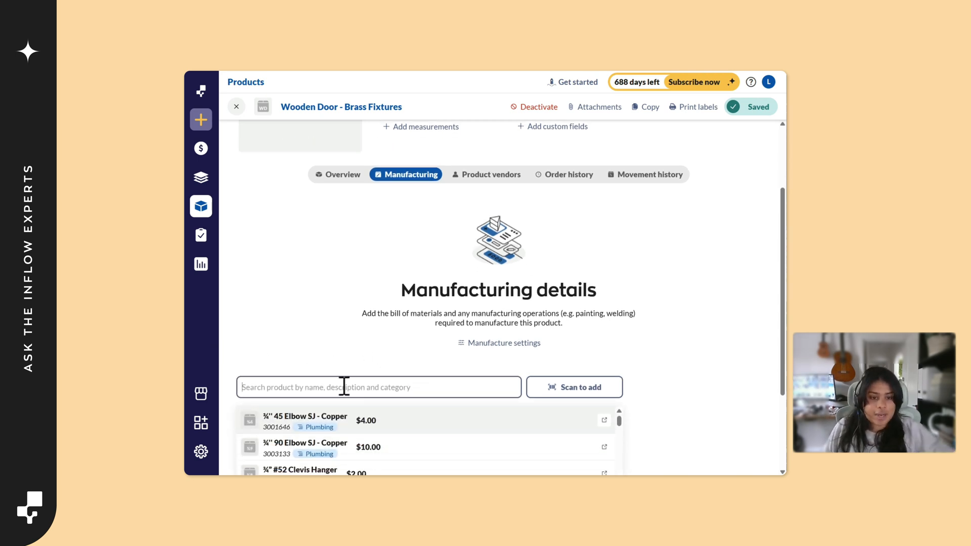
type("panel")
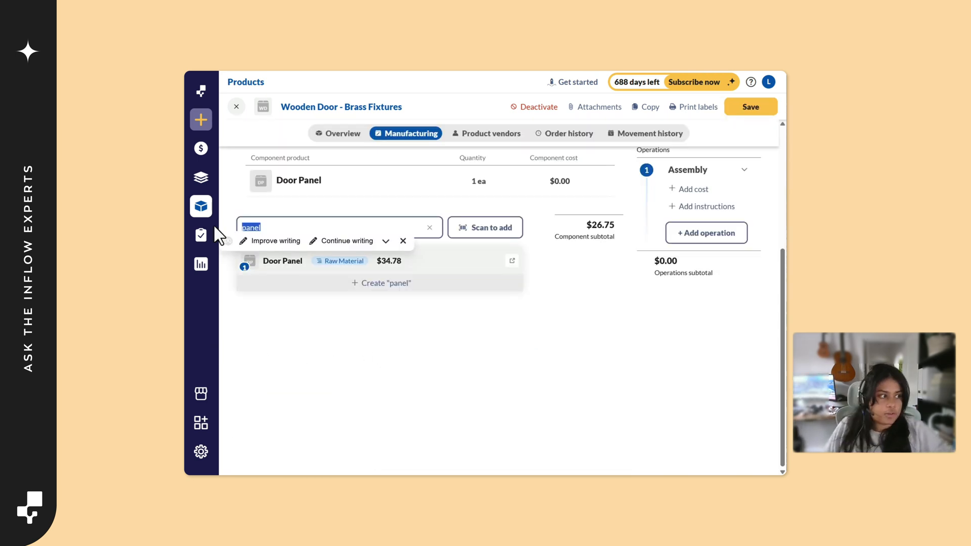
Add Hinges to the bill of materials with a quantity of 2
key("BackSpace")
type("hinge")
mouse_move(201, 234)
left_click(380, 261)
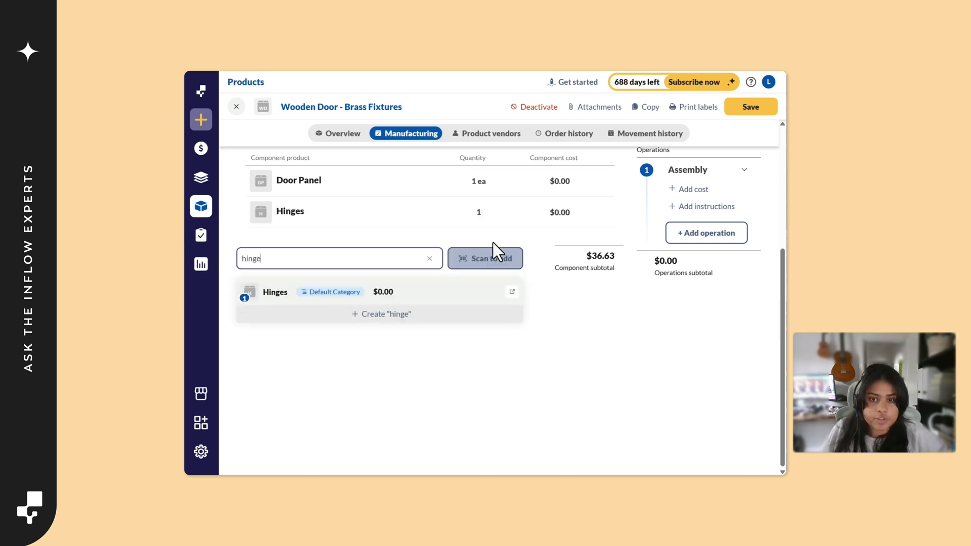
left_click(505, 212)
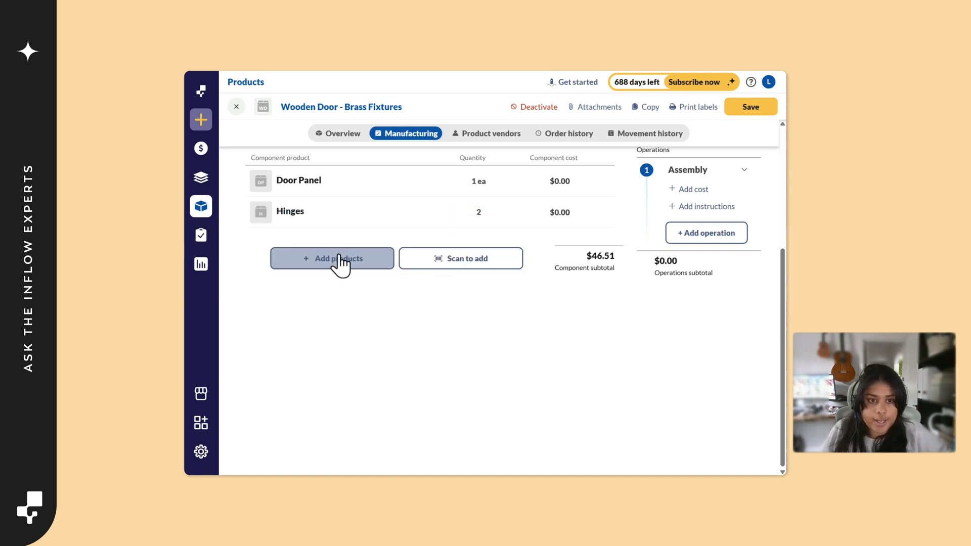
Add Latch - Brass to the bill of materials
left_click(314, 260)
type("latch")
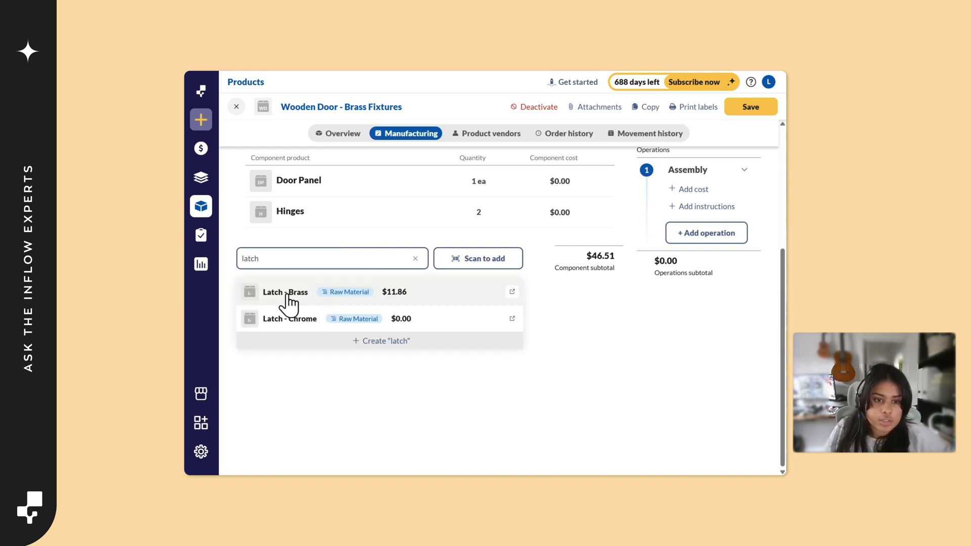
left_click(286, 292)
Search the components for handle and add Handle - Brass to the bill of materials
left_click(320, 262)
key("BackSpace")
key("BackSpace")
key("BackSpace")
key("BackSpace")
key("BackSpace")
type("handles")
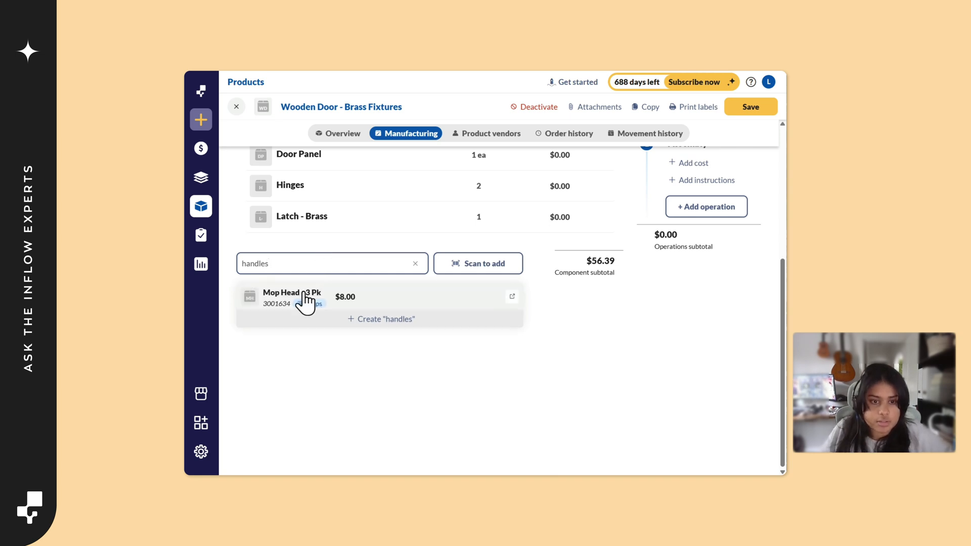
key("BackSpace")
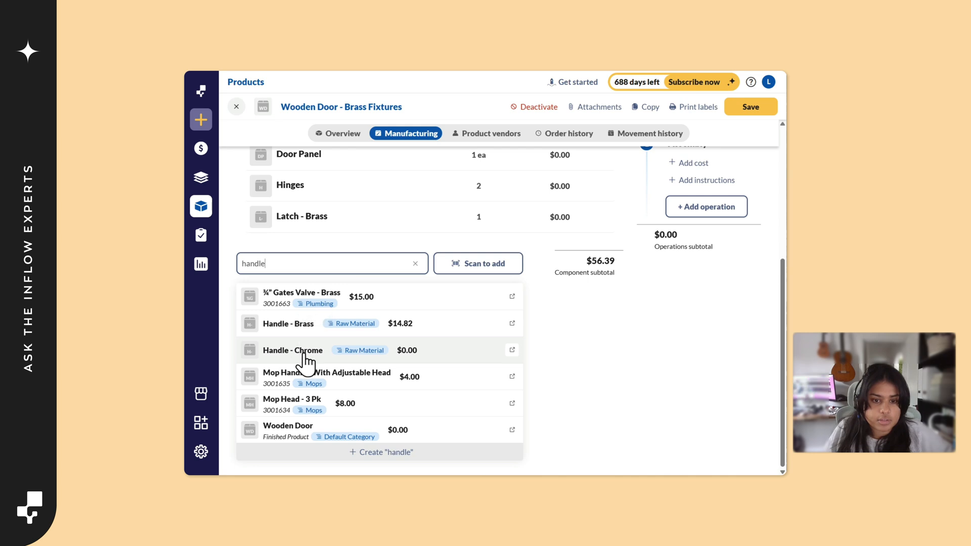
left_click(305, 324)
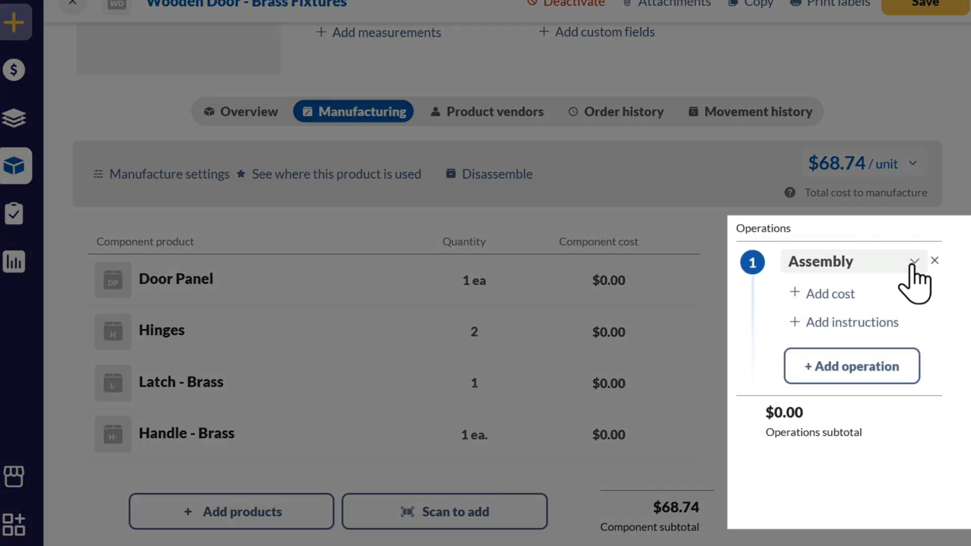
Give the Assembly operation a labor cost of $25 per hour and an estimated duration of 30 minutes
left_click(918, 267)
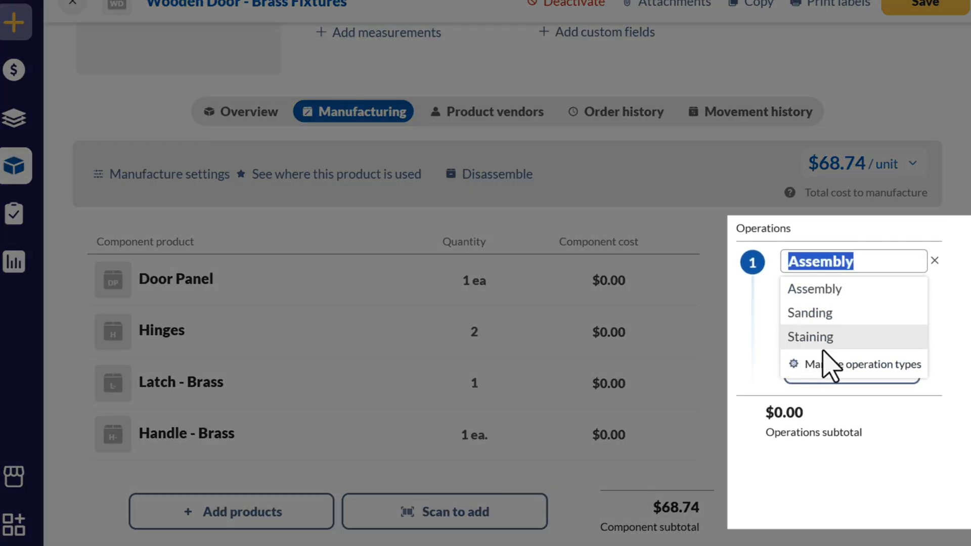
left_click(885, 458)
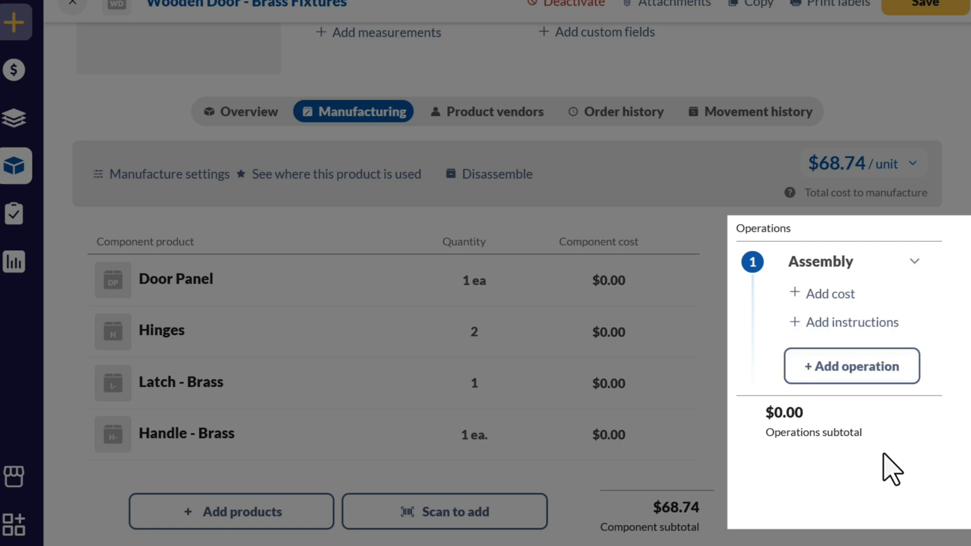
left_click(830, 295)
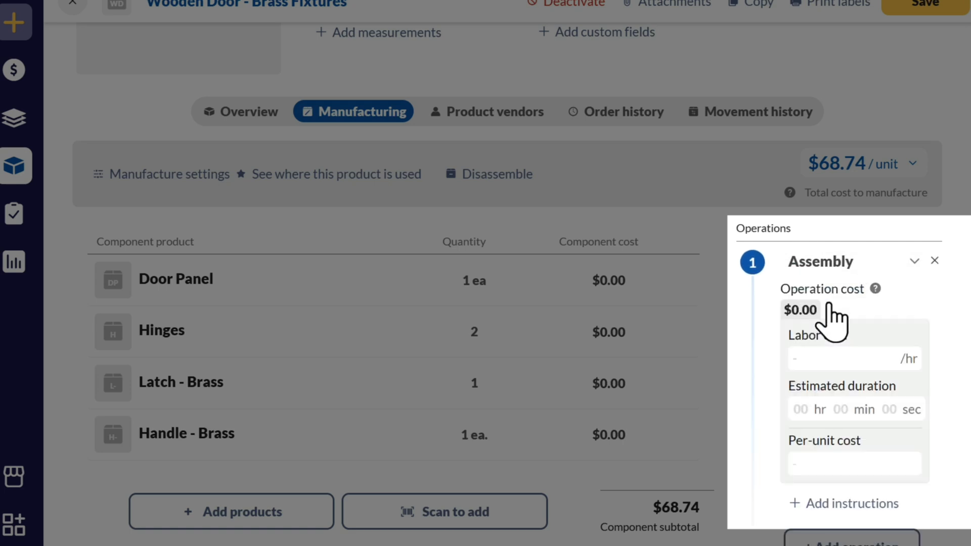
left_click(852, 360)
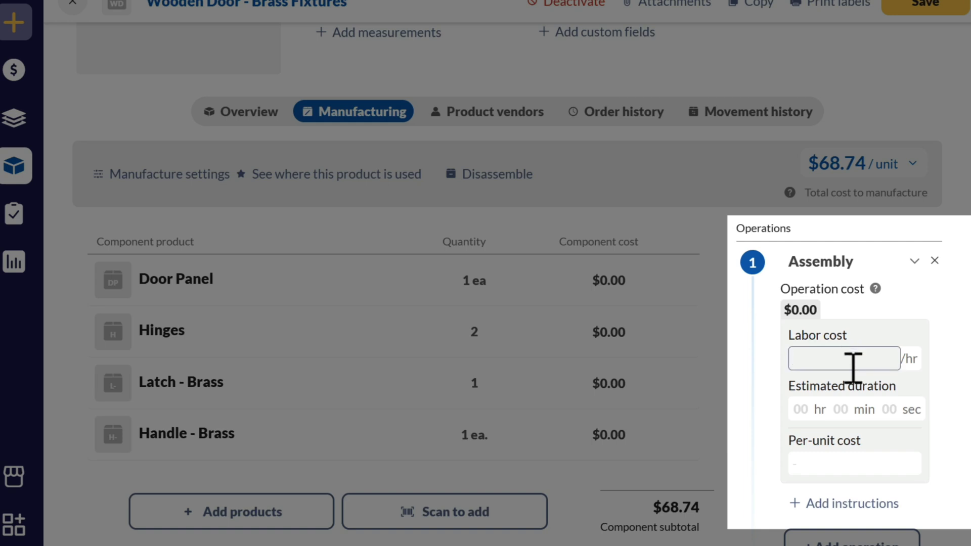
type("25")
left_click(909, 329)
left_click(842, 410)
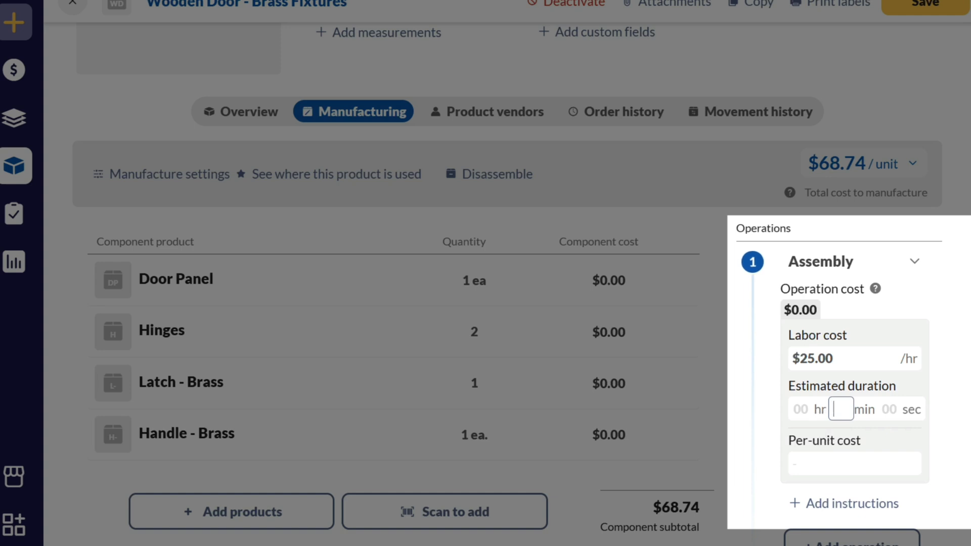
type("30")
key("Tab")
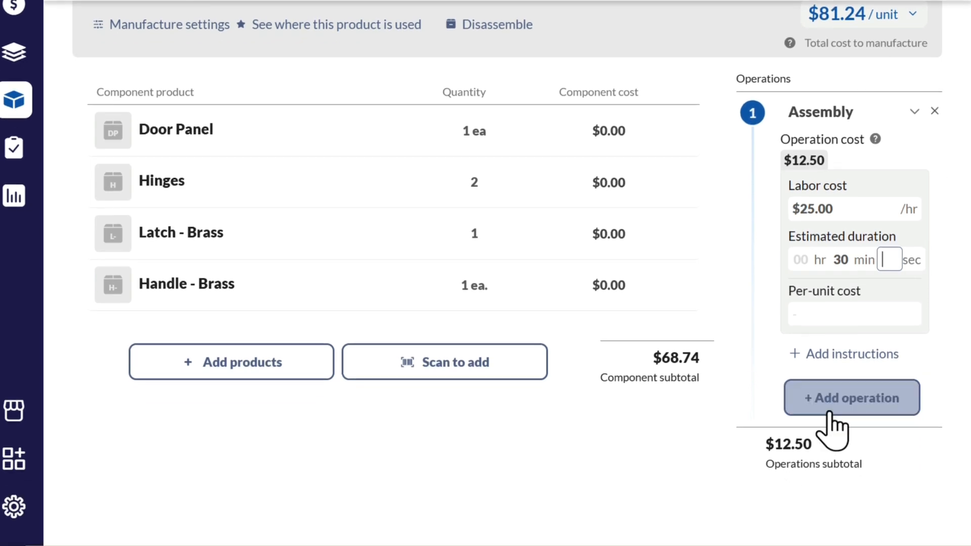
Add a second operation without choosing its type, and save the product
left_click(787, 404)
left_click(839, 407)
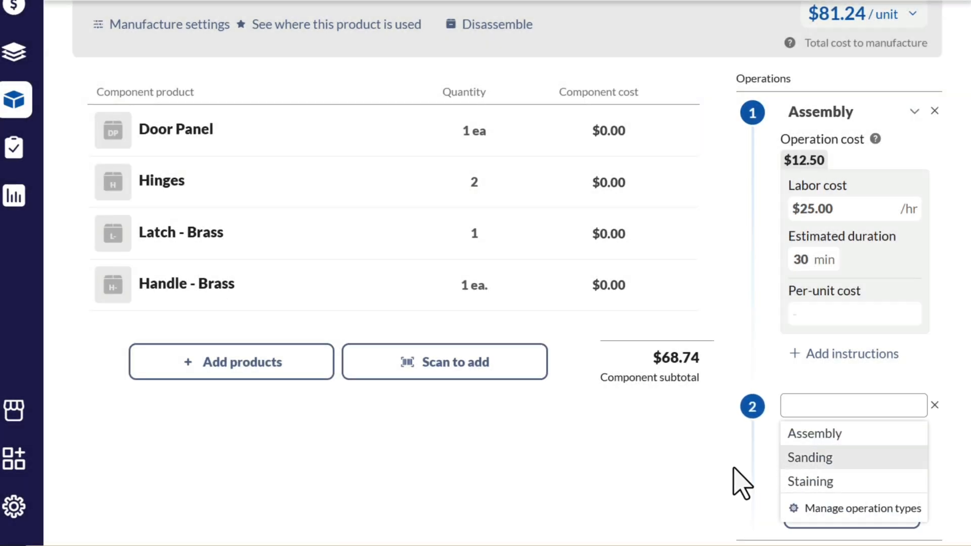
left_click(727, 470)
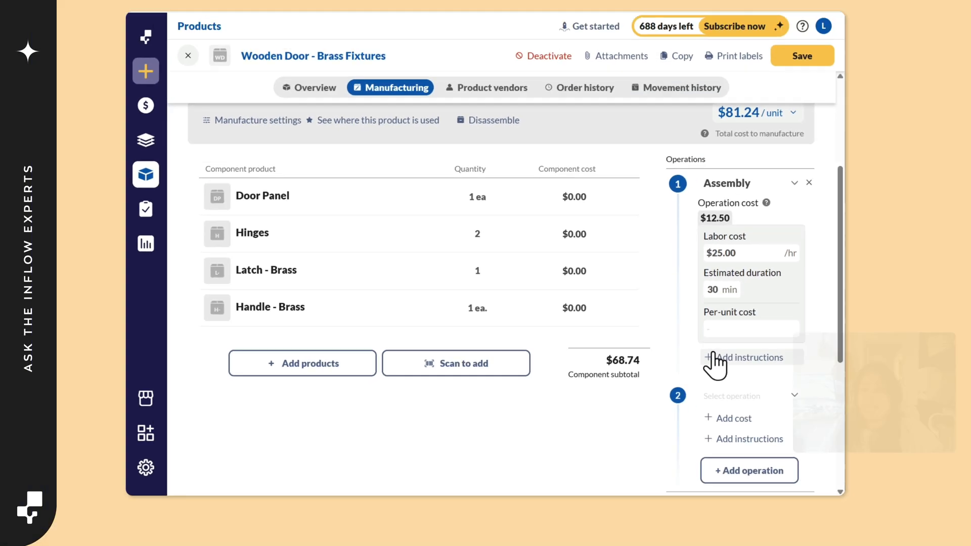
scroll(677, 364, "up", 3)
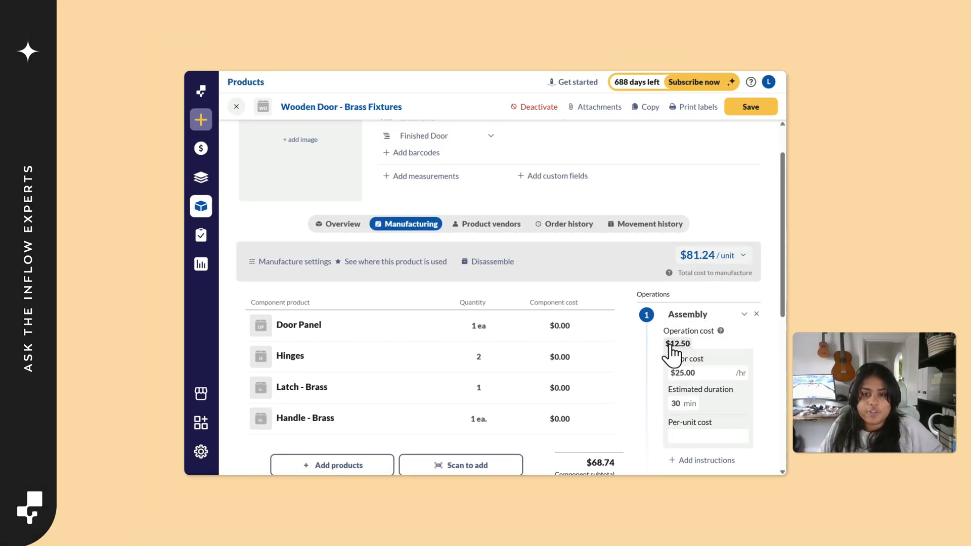
left_click(760, 114)
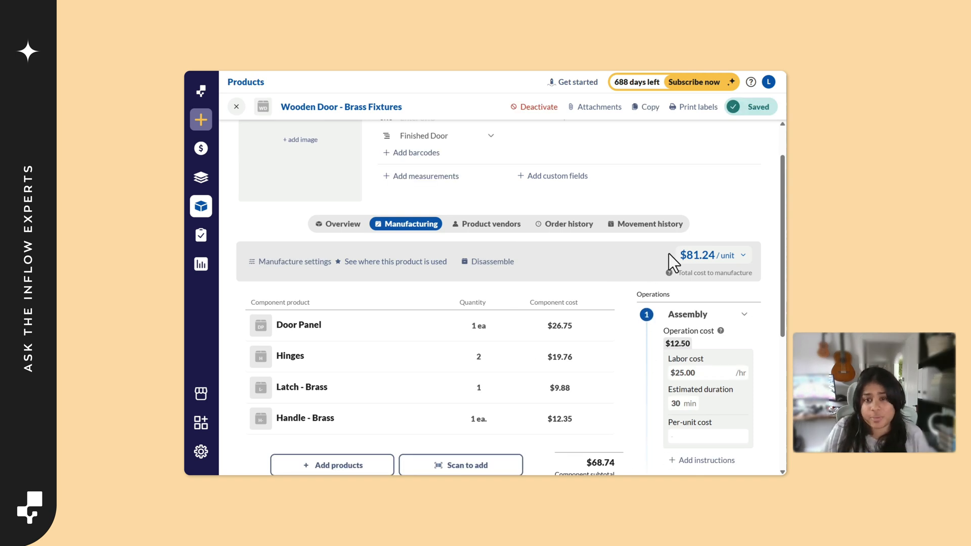
Open the product's manufacture settings
mouse_move(566, 334)
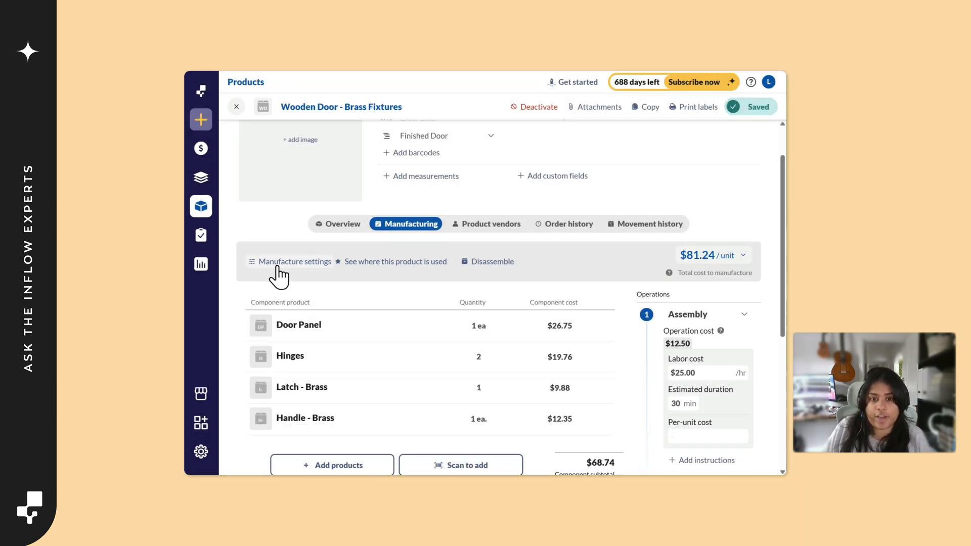
left_click(277, 266)
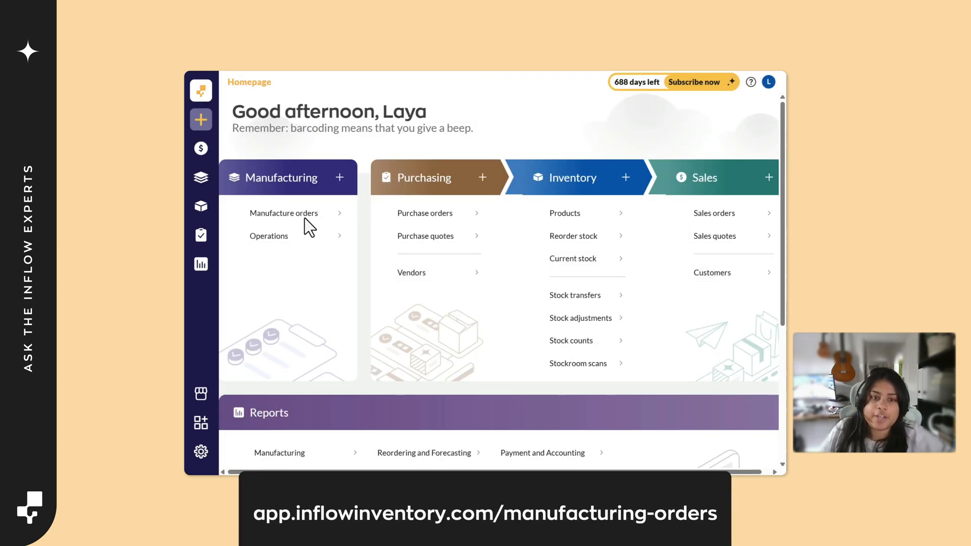
Start a new manufacture order for Wooden Door - Brass Fixtures
left_click(305, 214)
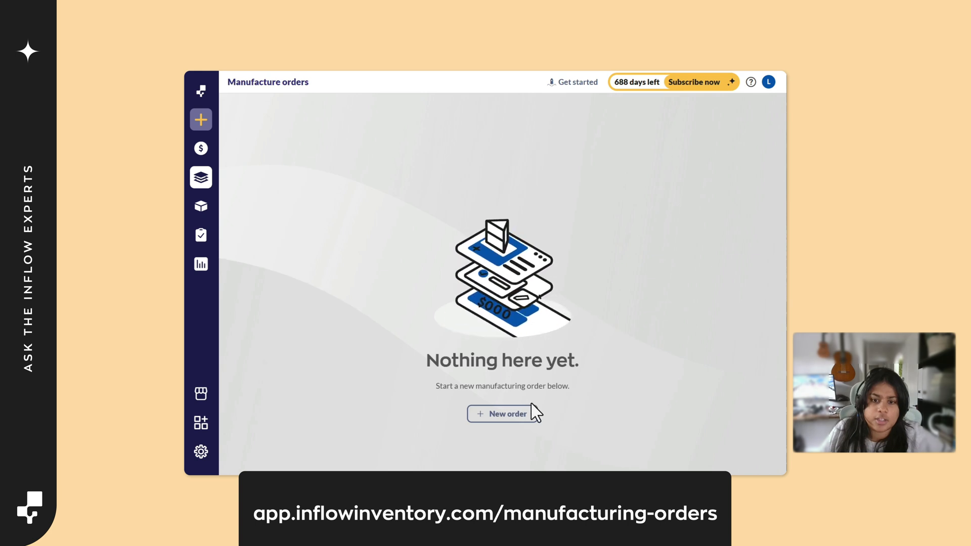
left_click(526, 416)
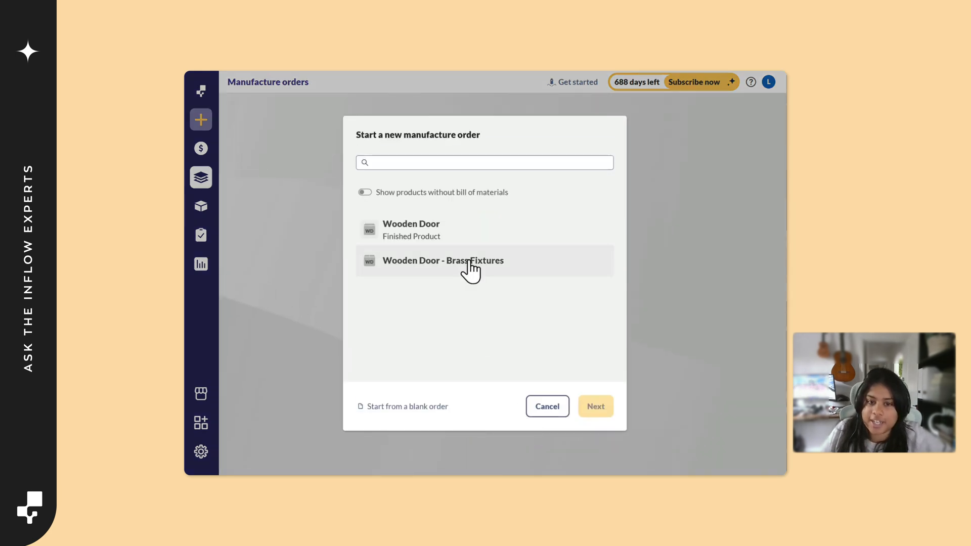
left_click(470, 271)
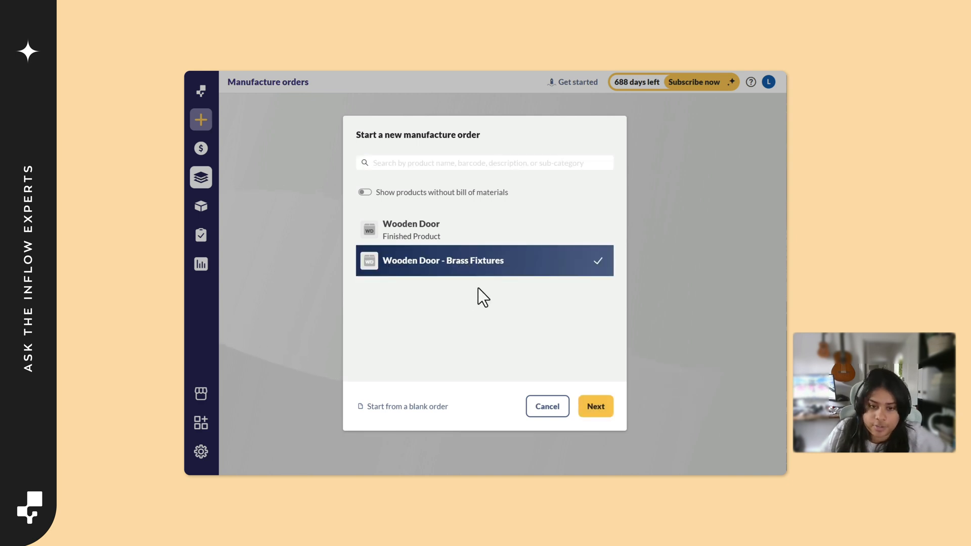
left_click(607, 412)
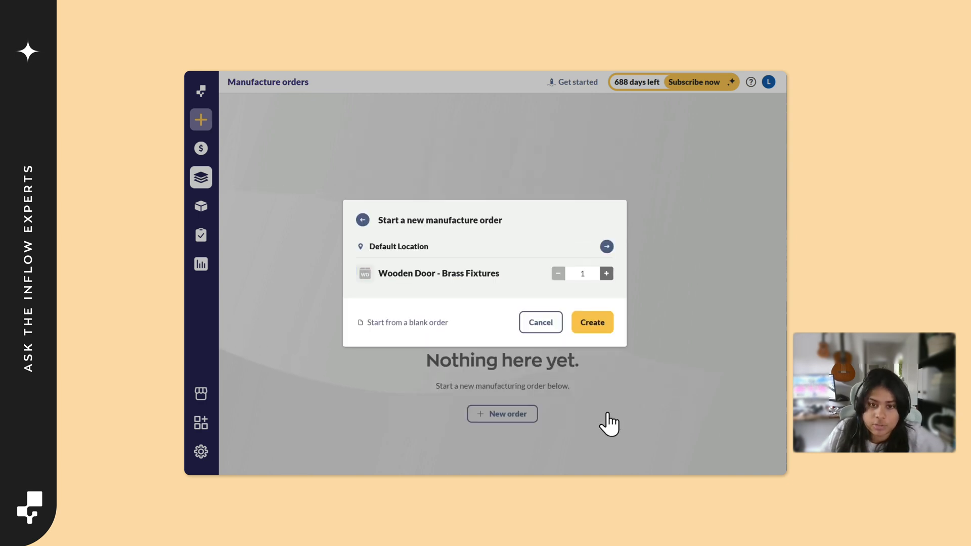
Set the order quantity to 10 and create the manufacture order
left_click(584, 274)
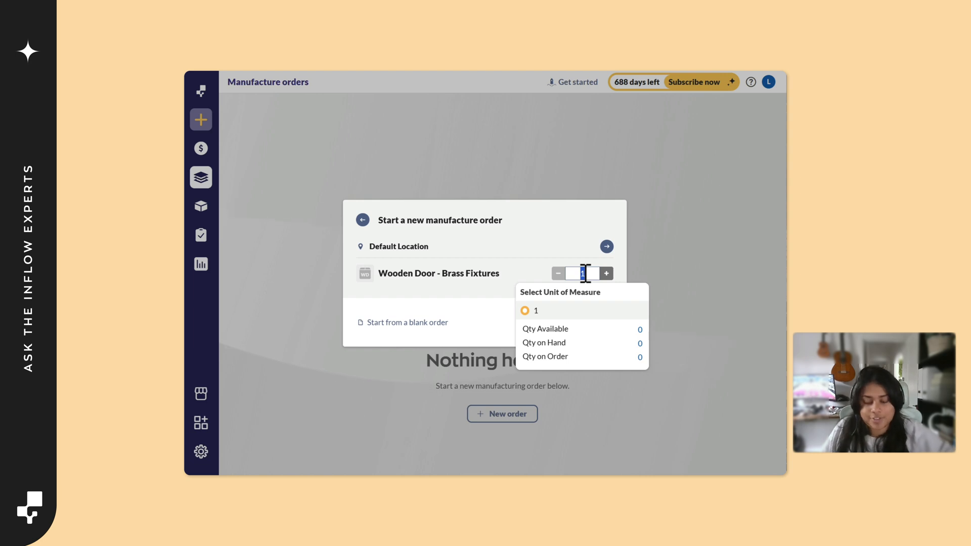
type("20")
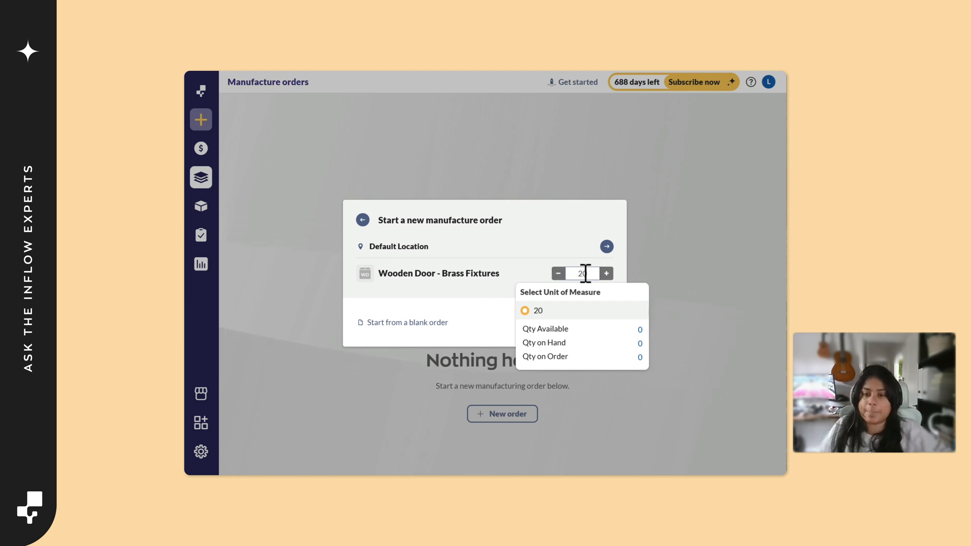
key("BackSpace")
key("BackSpace")
type("10")
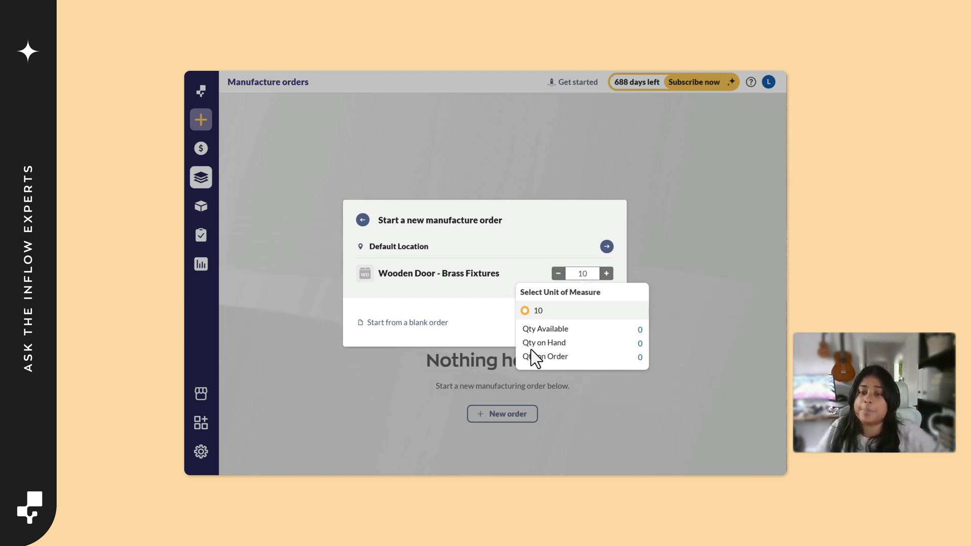
left_click(562, 238)
left_click(599, 322)
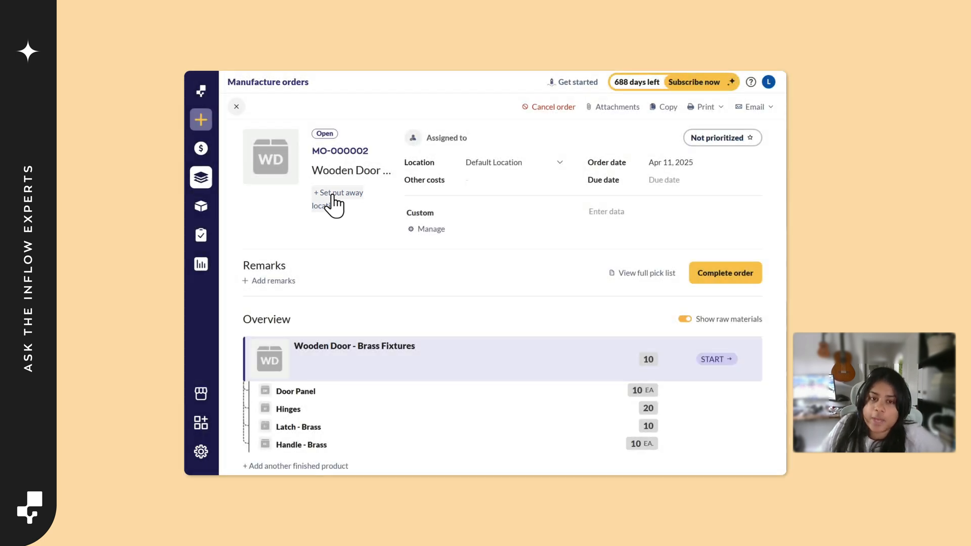
Set the put away location of the 10 finished doors to Production Shop
left_click(333, 198)
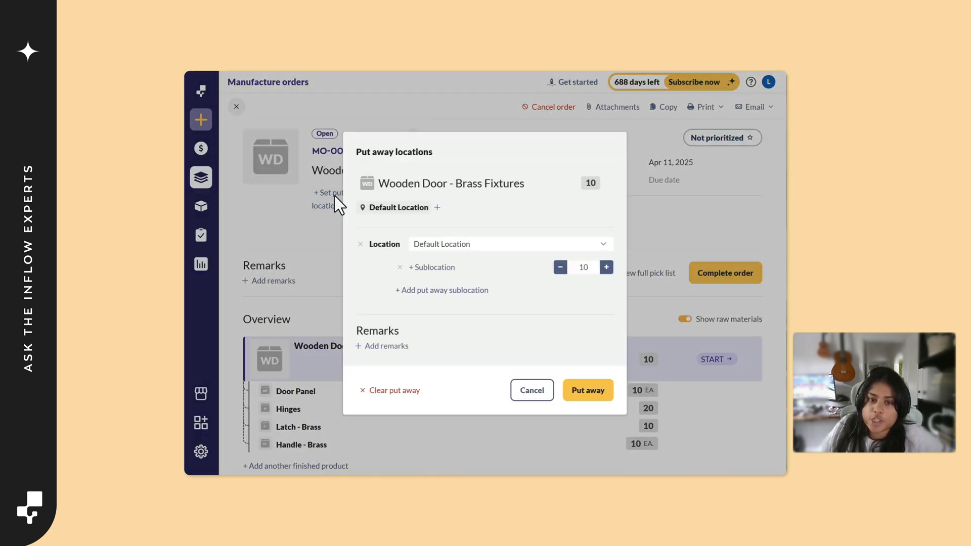
left_click(514, 239)
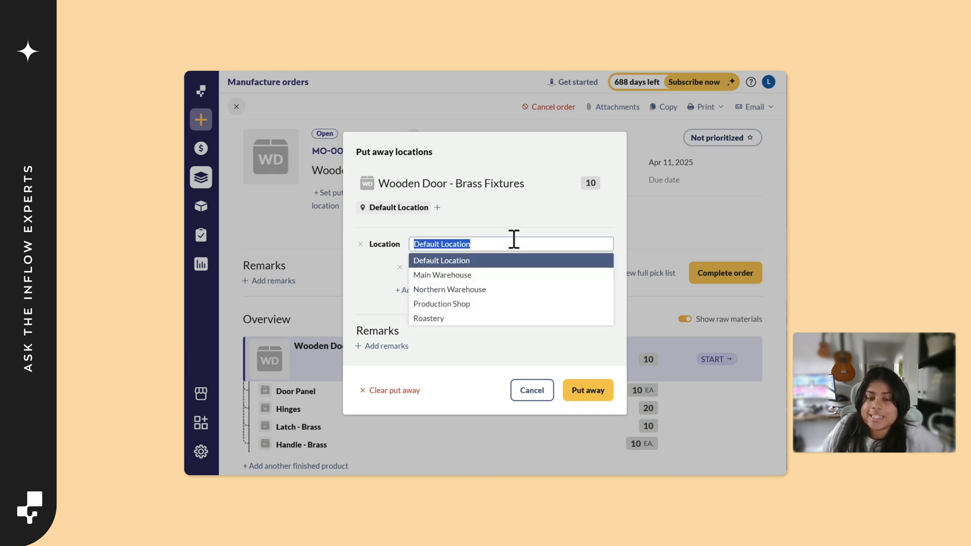
left_click(440, 308)
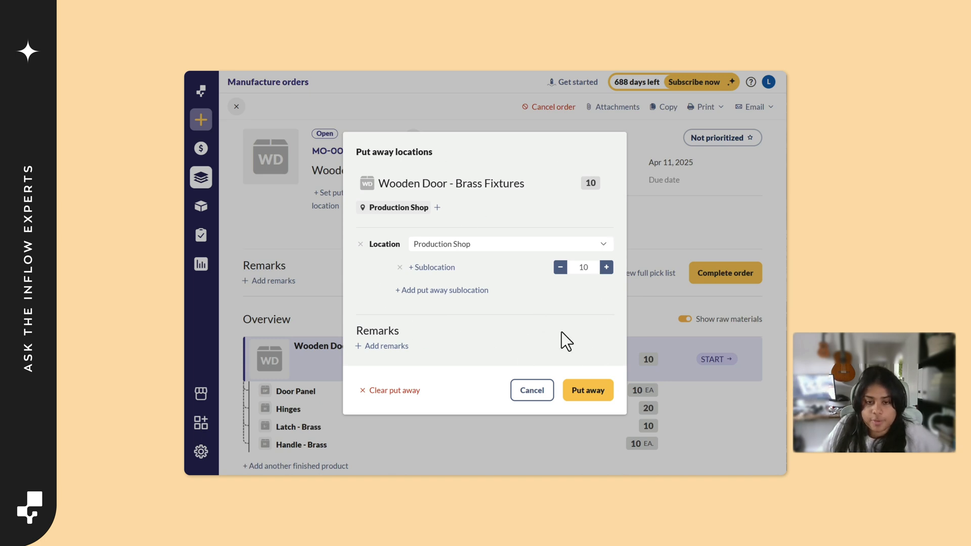
left_click(583, 401)
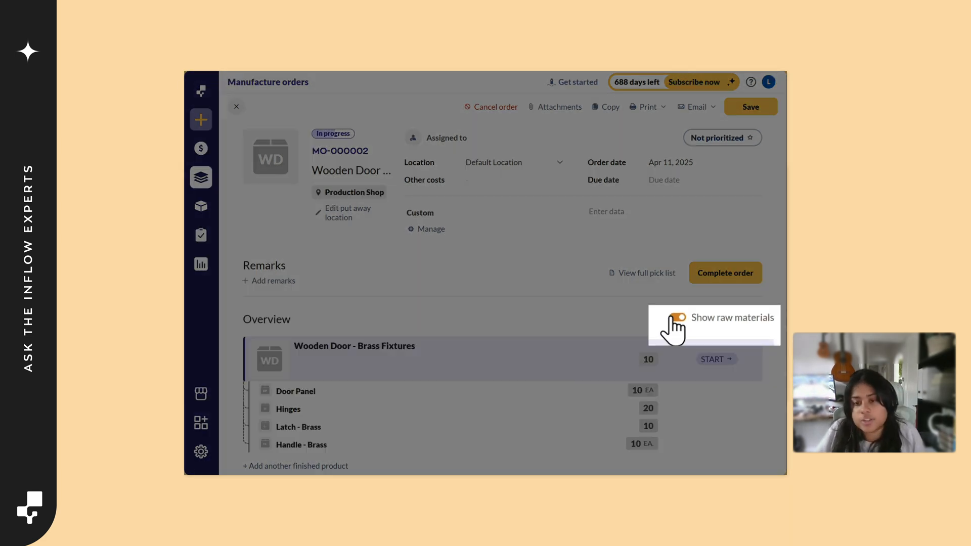
Hide and show the order's raw materials, and look at the options available for the Latch - Brass component
left_click(684, 319)
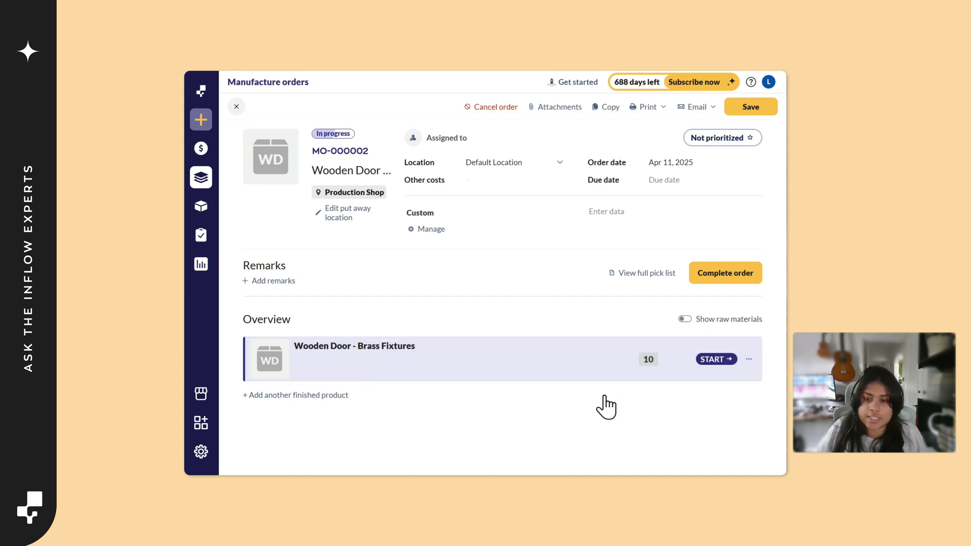
left_click(684, 319)
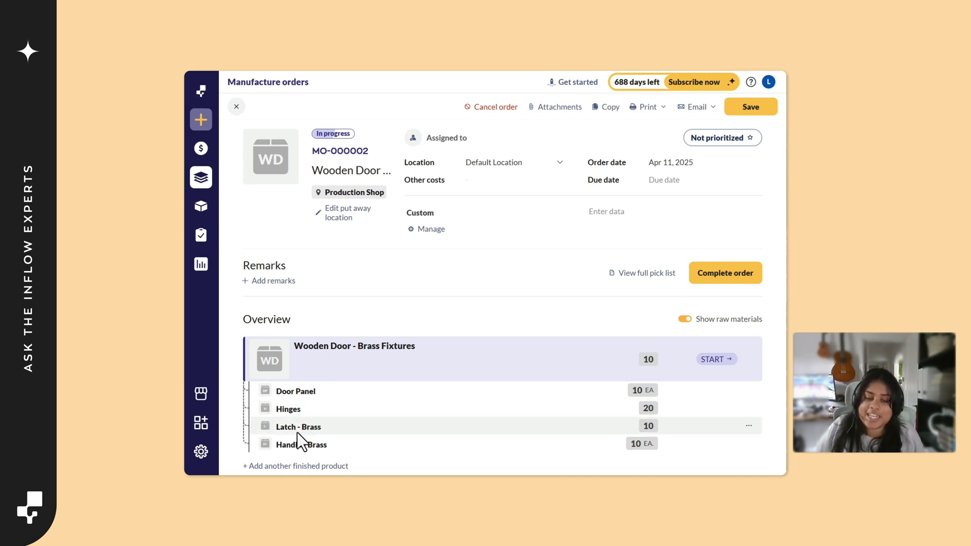
left_click(748, 426)
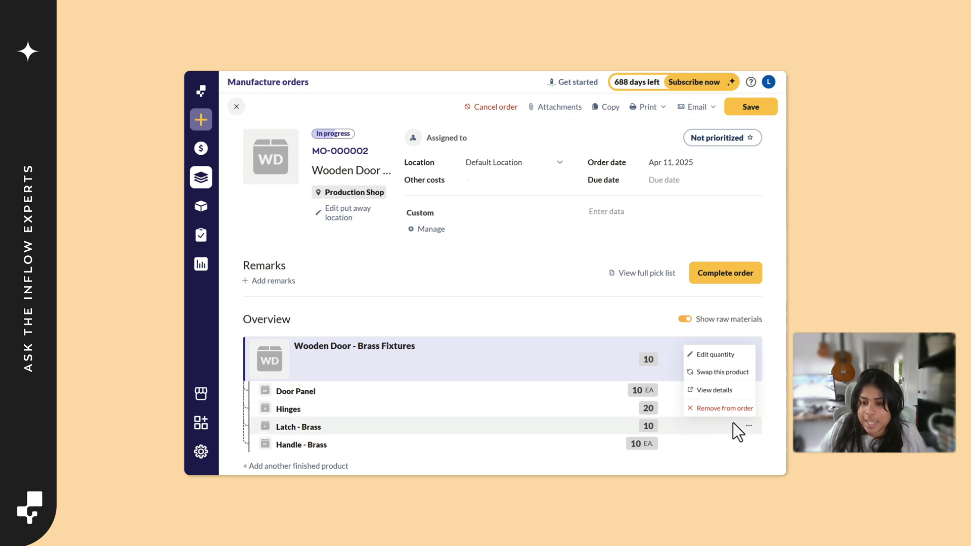
left_click(760, 425)
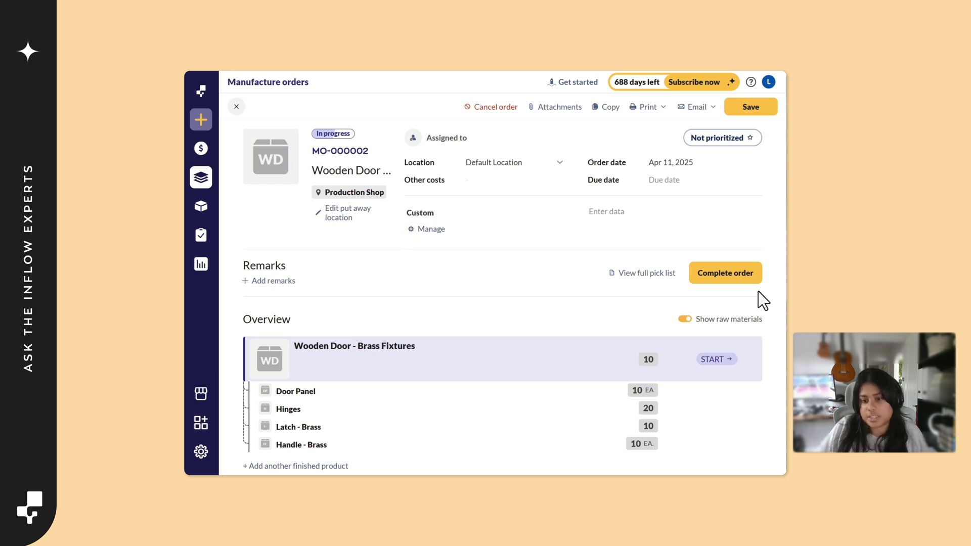
Start production of Wooden Door - Brass Fixtures on the order and review its raw materials and assembly operation
left_click(713, 364)
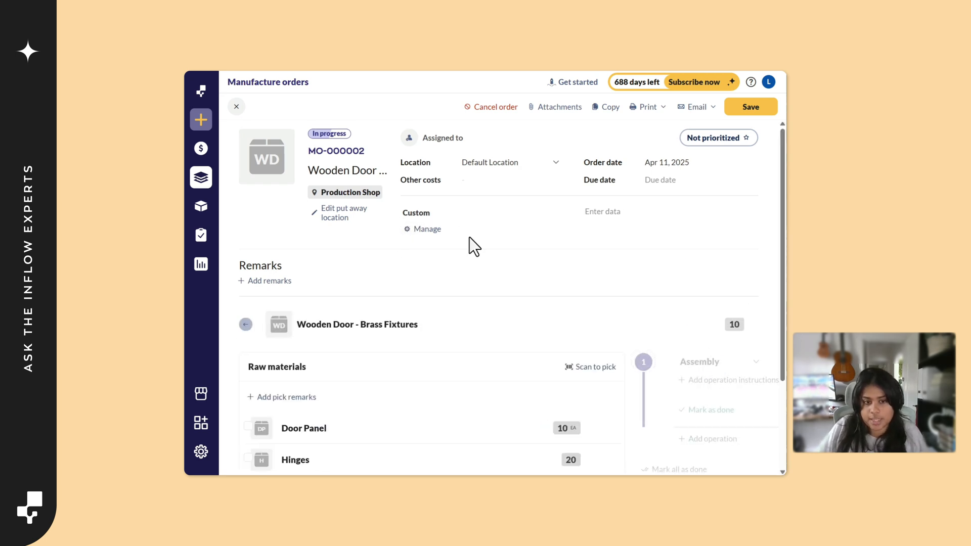
scroll(469, 238, "down", 2)
scroll(470, 238, "down", 1)
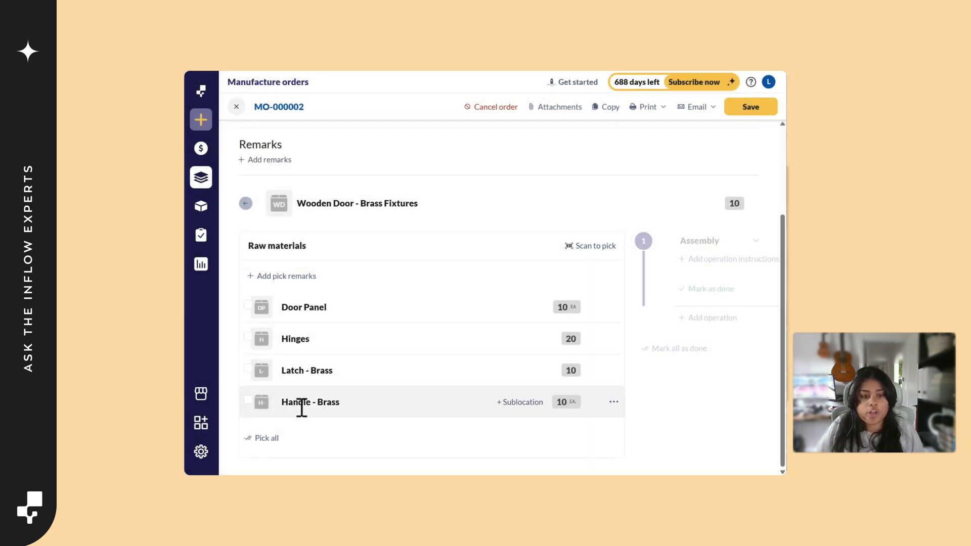
scroll(491, 263, "up", 3)
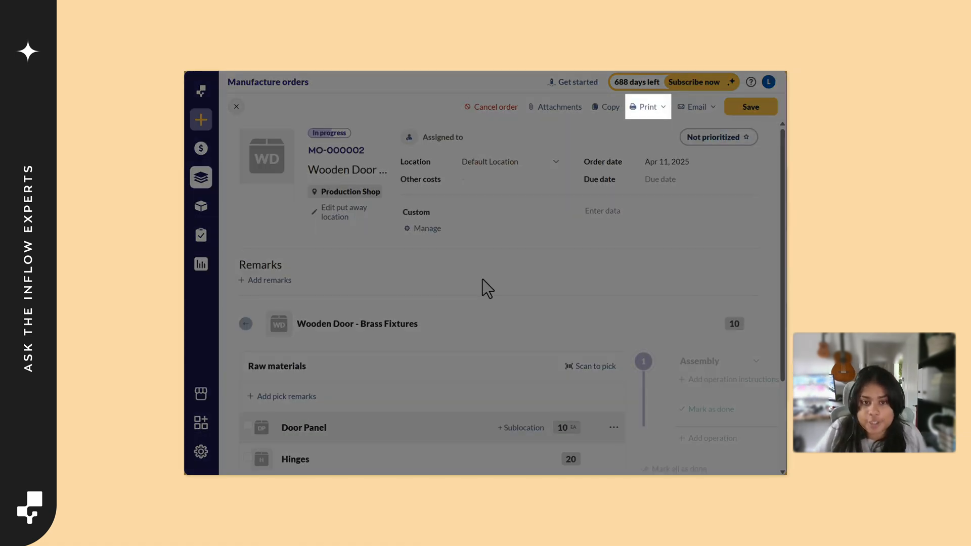
Look at the documents that can be printed for the manufacture order without printing any
scroll(481, 278, "down", 3)
left_click(648, 109)
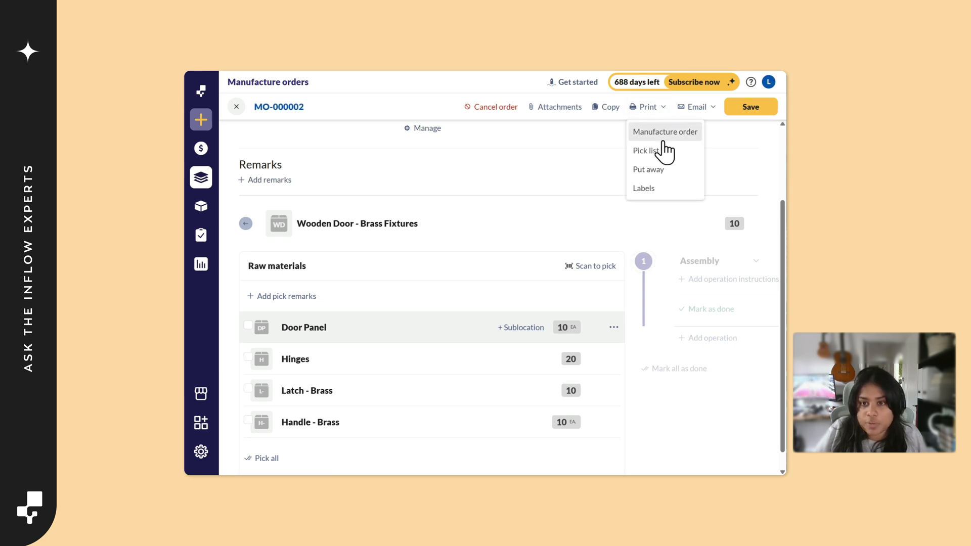
left_click(566, 167)
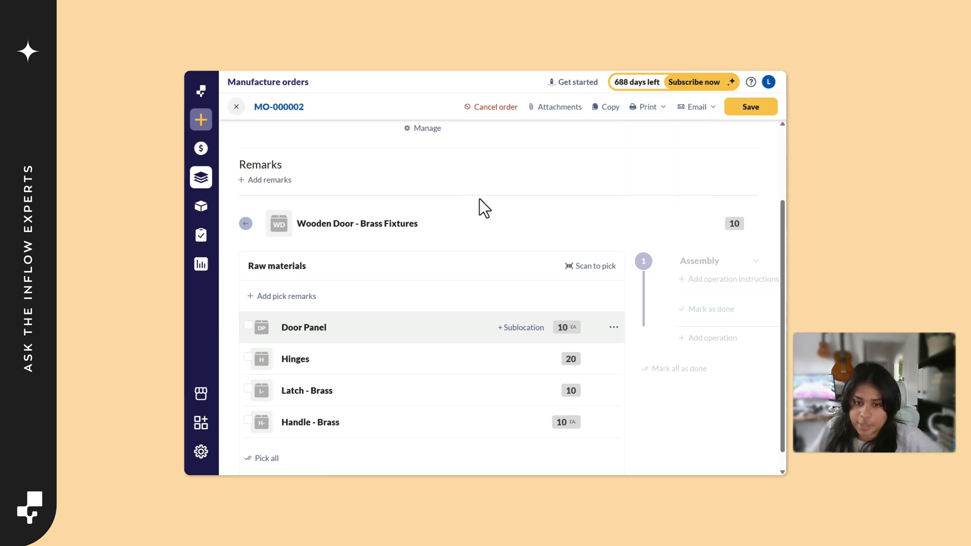
Pick all raw materials for the doors and proceed to assembly
scroll(474, 226, "down", 1)
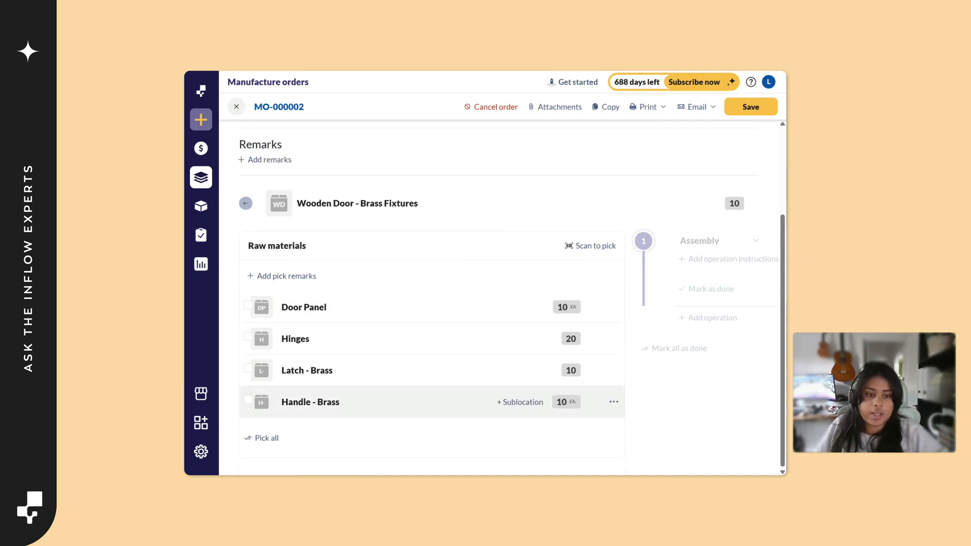
left_click(265, 438)
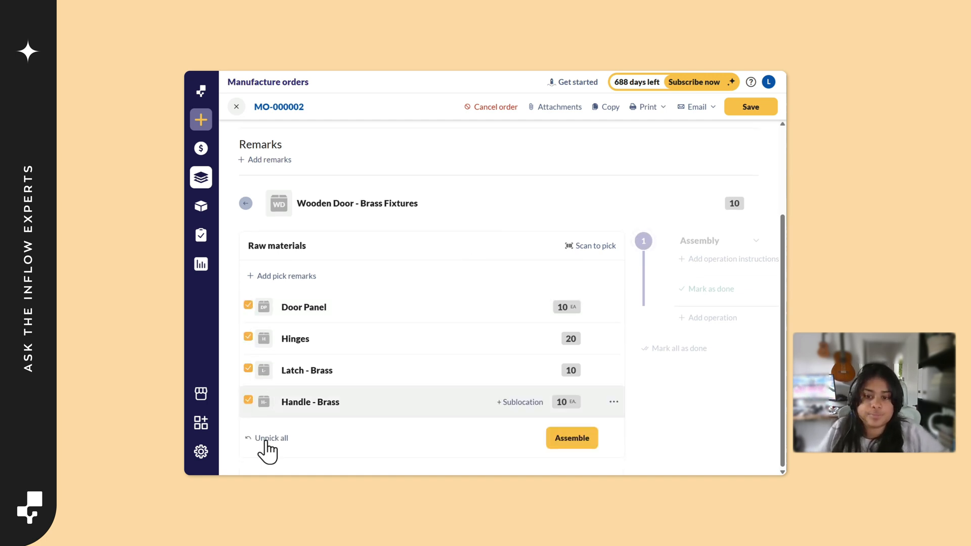
left_click(575, 438)
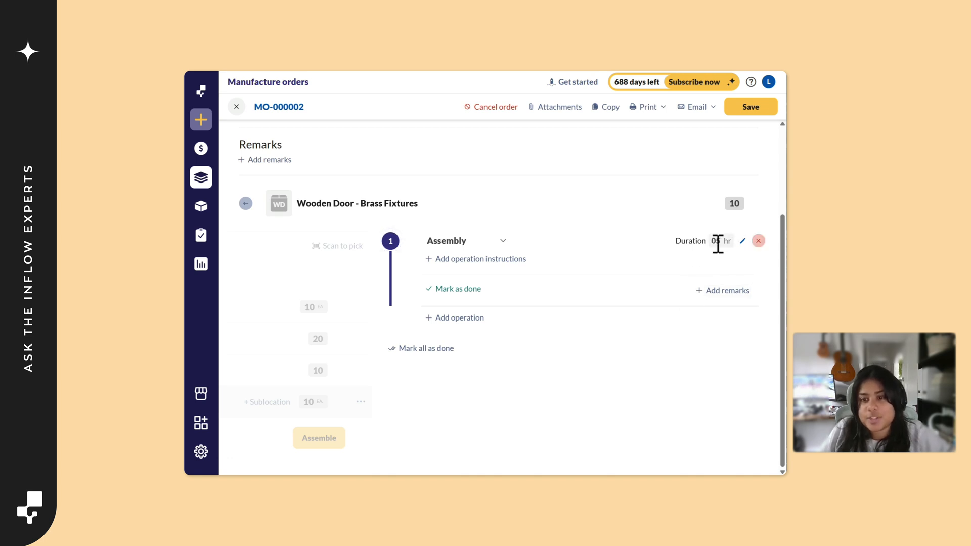
Set the Assembly operation's duration to 3 hours and mark the operation as done
left_click(717, 241)
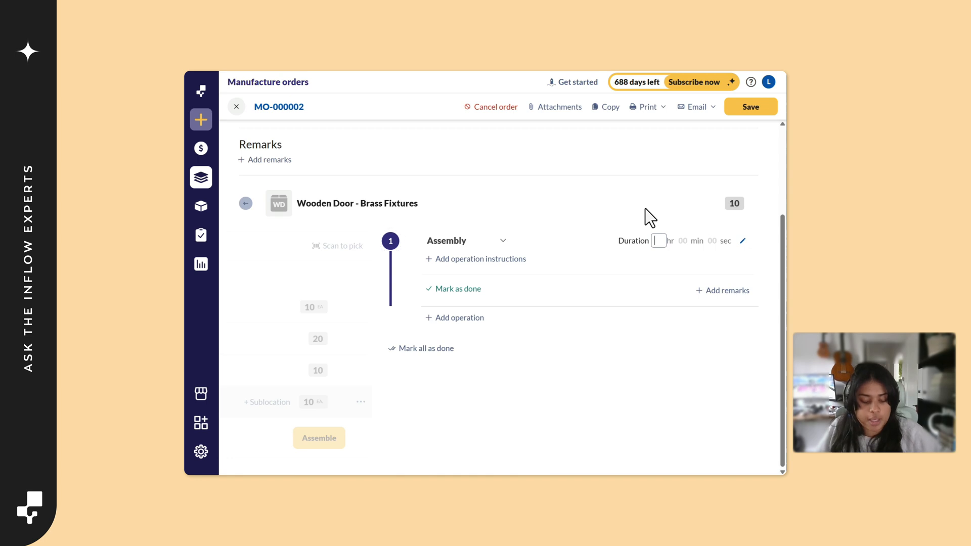
left_click(644, 184)
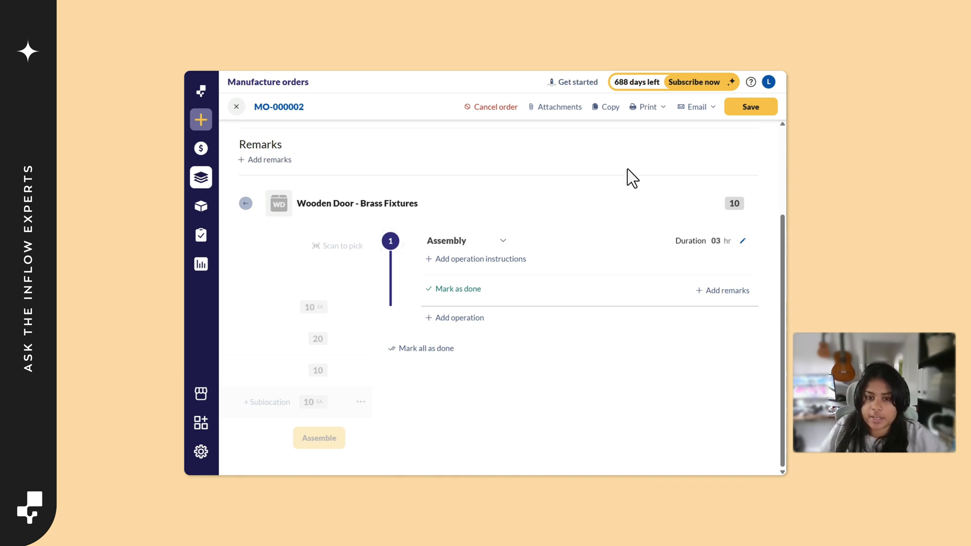
left_click(459, 289)
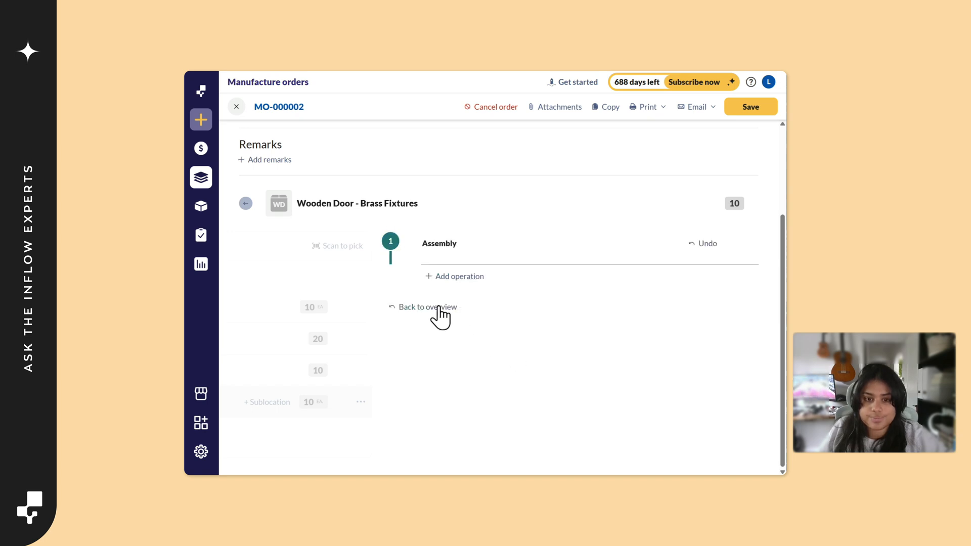
Return to the order overview and complete the manufacture order
left_click(438, 307)
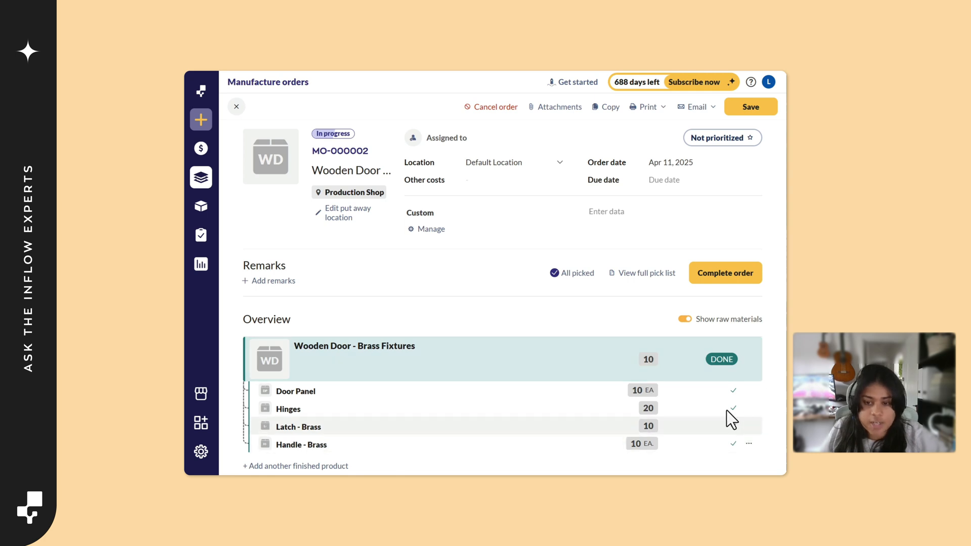
left_click(749, 281)
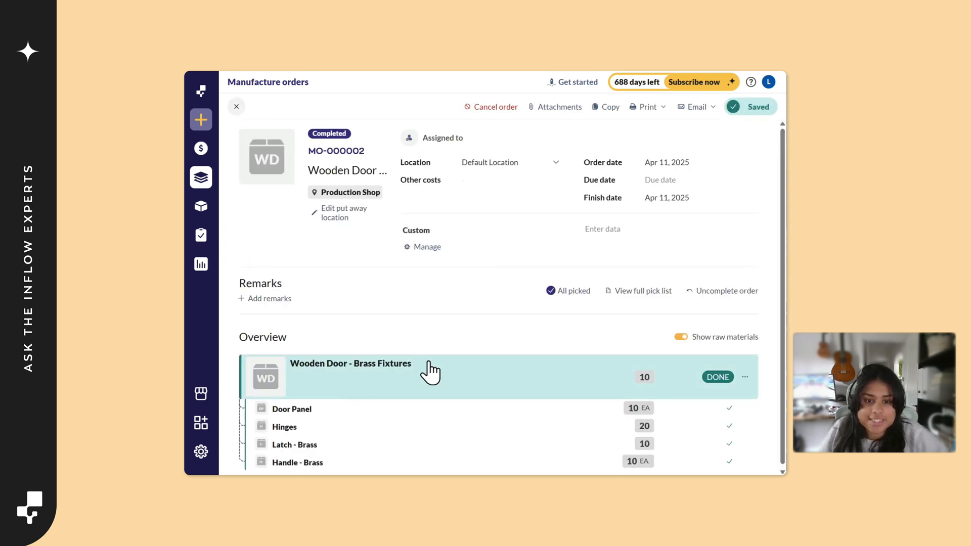
Open the Wooden Door - Brass Fixtures product record and check its quantity on hand by location
mouse_move(202, 180)
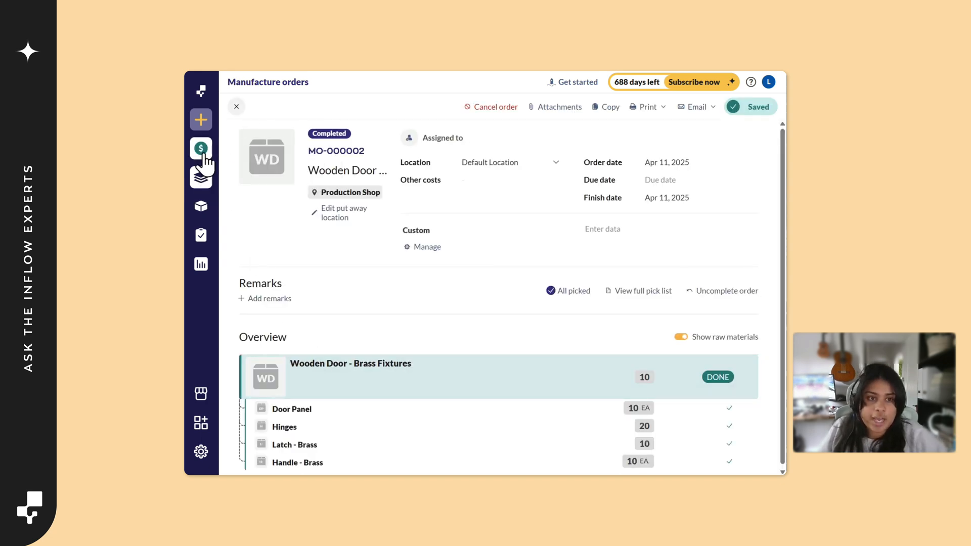
mouse_move(201, 207)
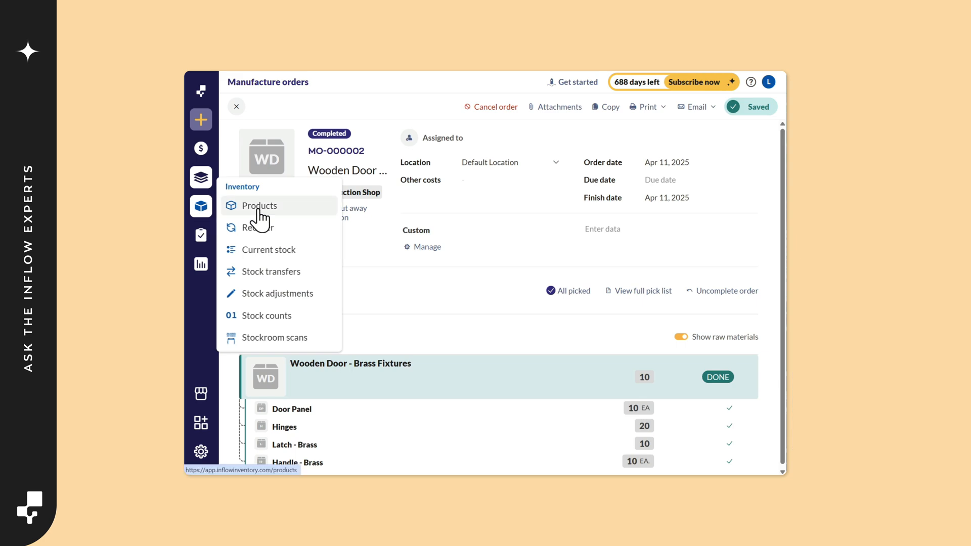
left_click(259, 211)
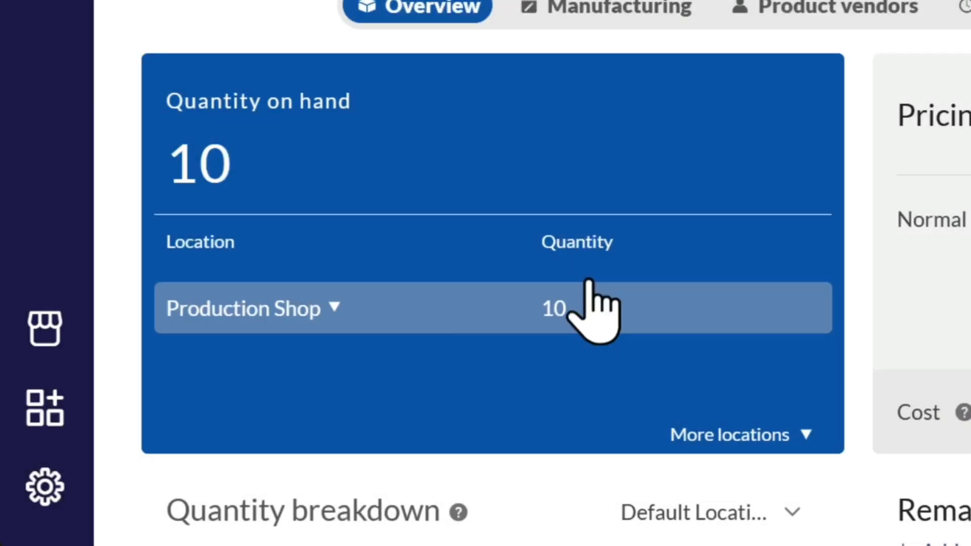
scroll(590, 279, "down", 2)
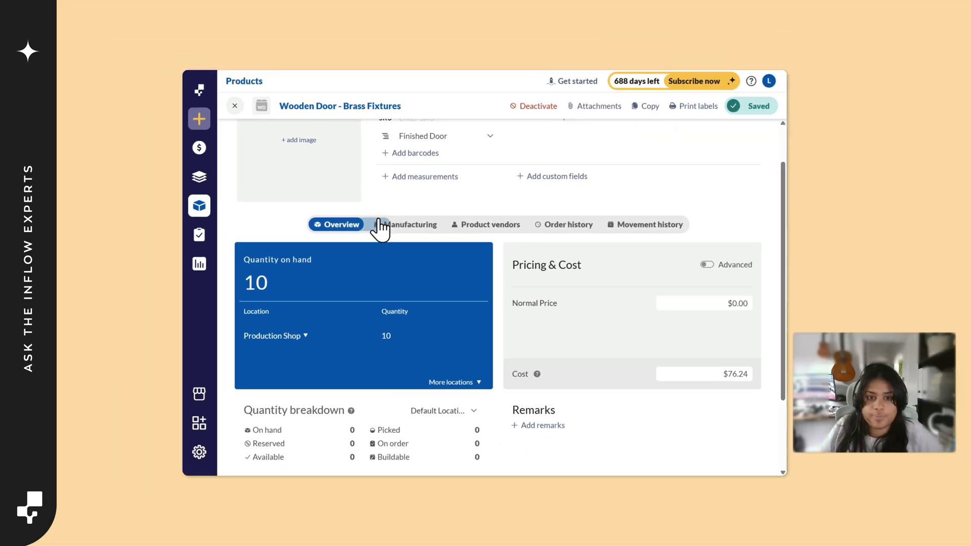
Review the product's manufacturing details, including its component costs, operation cost and total cost per unit
left_click(380, 225)
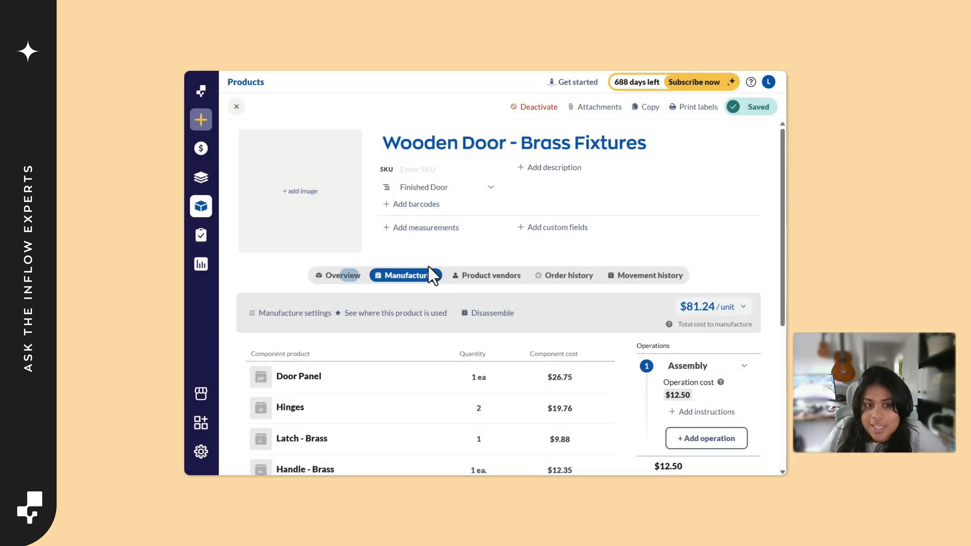
scroll(710, 377, "down", 2)
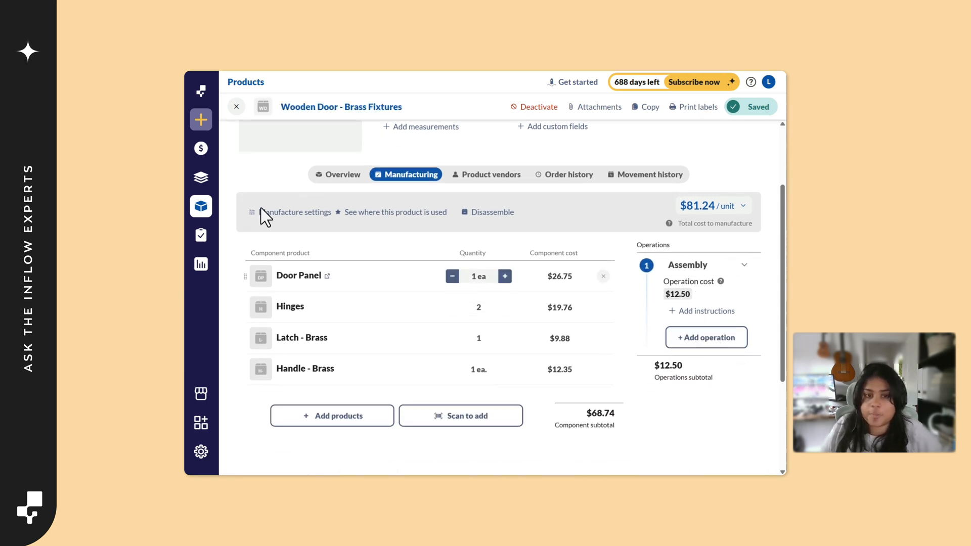
Return to the product overview and turn on advanced pricing and cost options
left_click(317, 174)
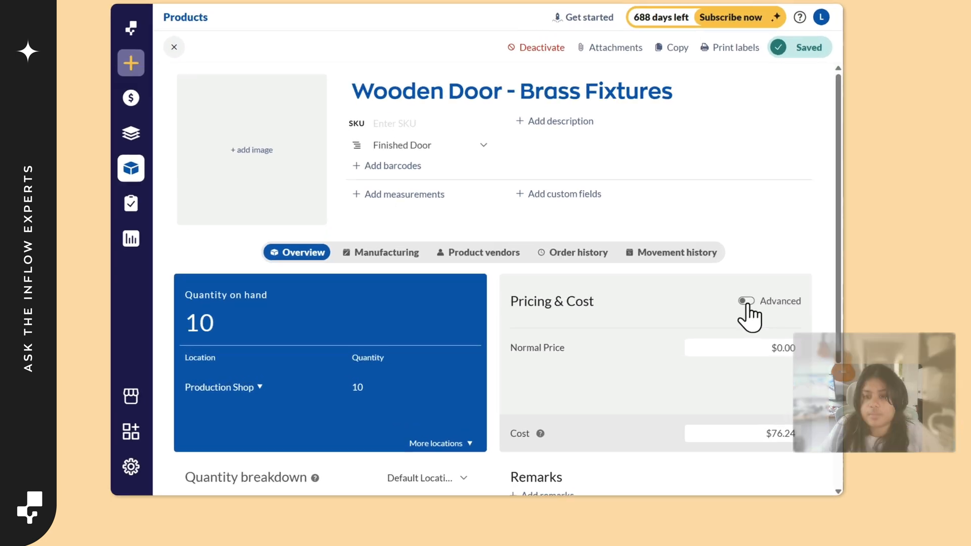
left_click(707, 315)
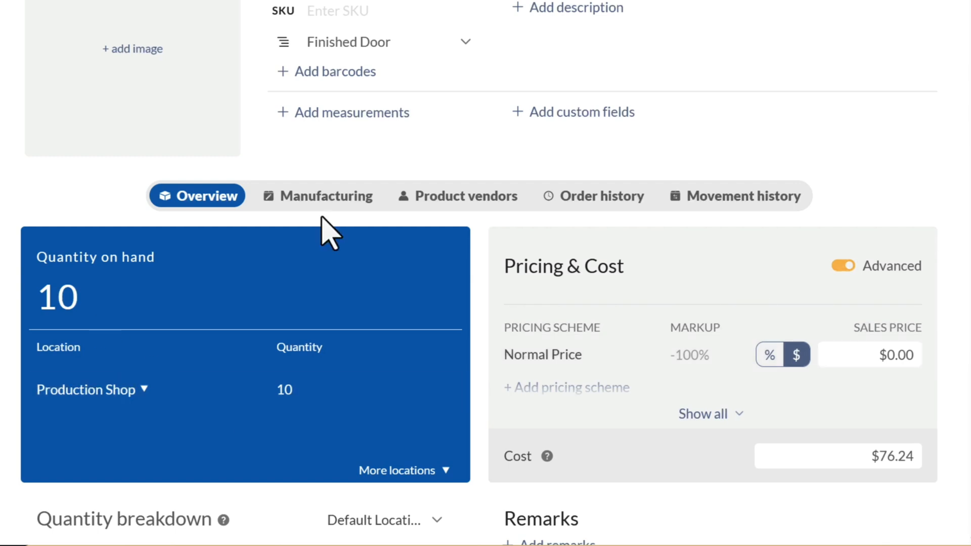
left_click(559, 200)
scroll(127, 338, "down", 2)
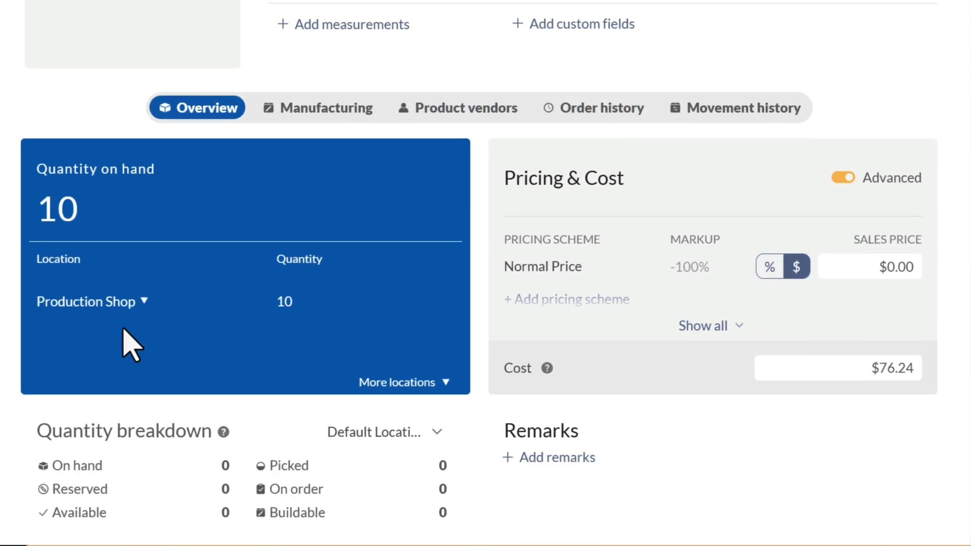